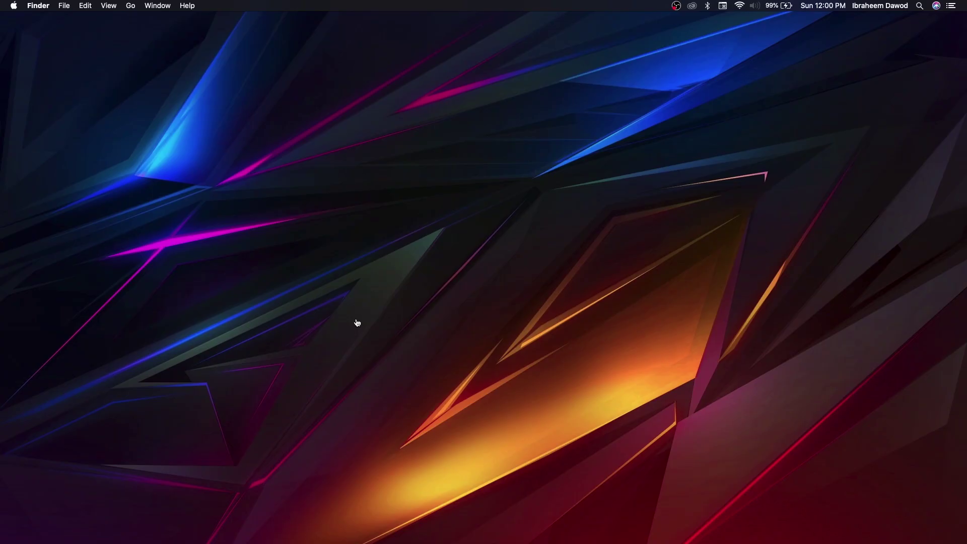
Use WhatFont to identify apple.com's 'Shop online' line as SF Pro Text, 400, 14px, #1d1d1f.
{"action": "left_click", "coordinate": [119, 512]}
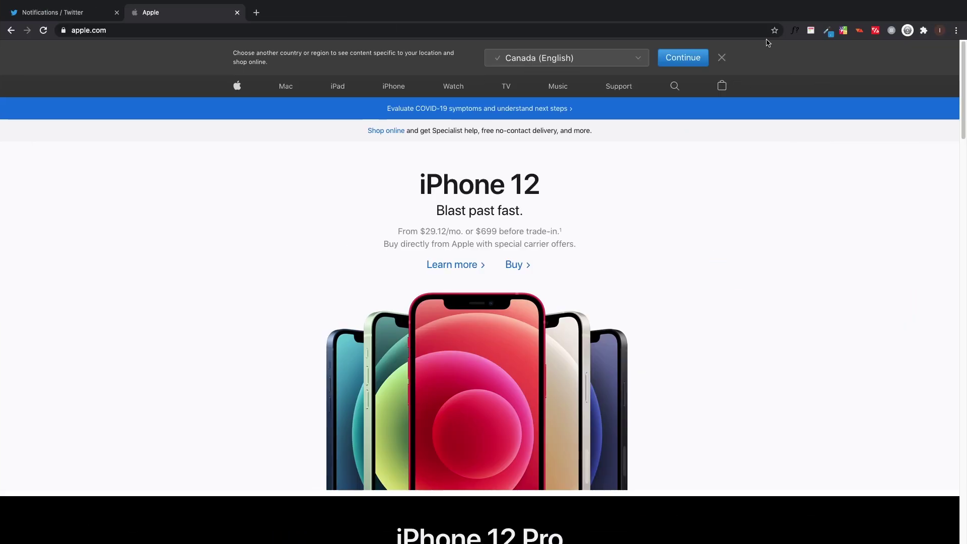
{"action": "left_click", "coordinate": [793, 32]}
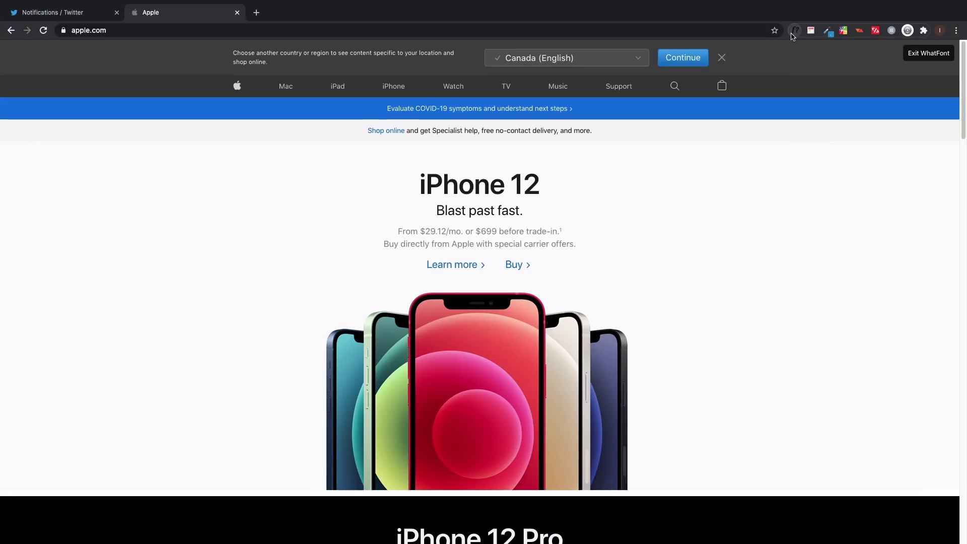
{"action": "left_click", "coordinate": [478, 131]}
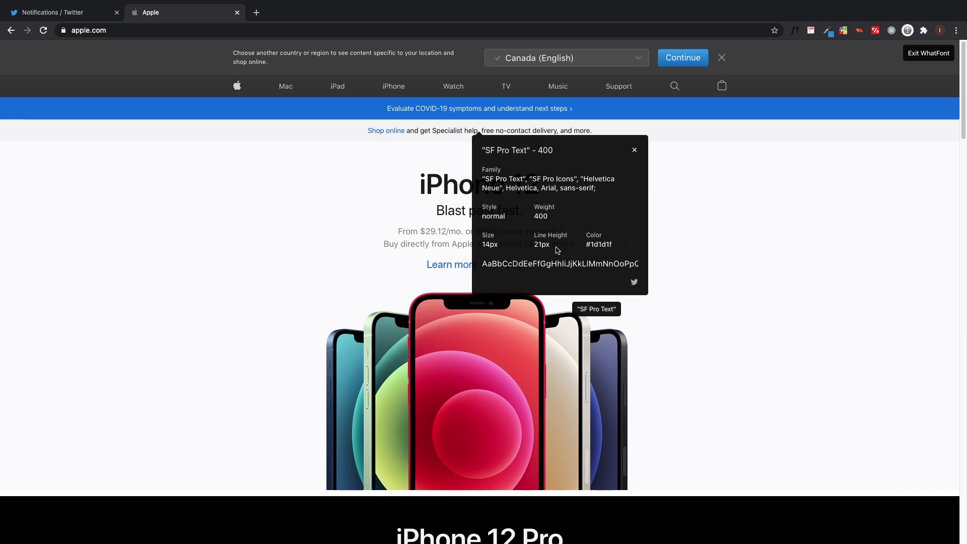
{"action": "left_click", "coordinate": [632, 152]}
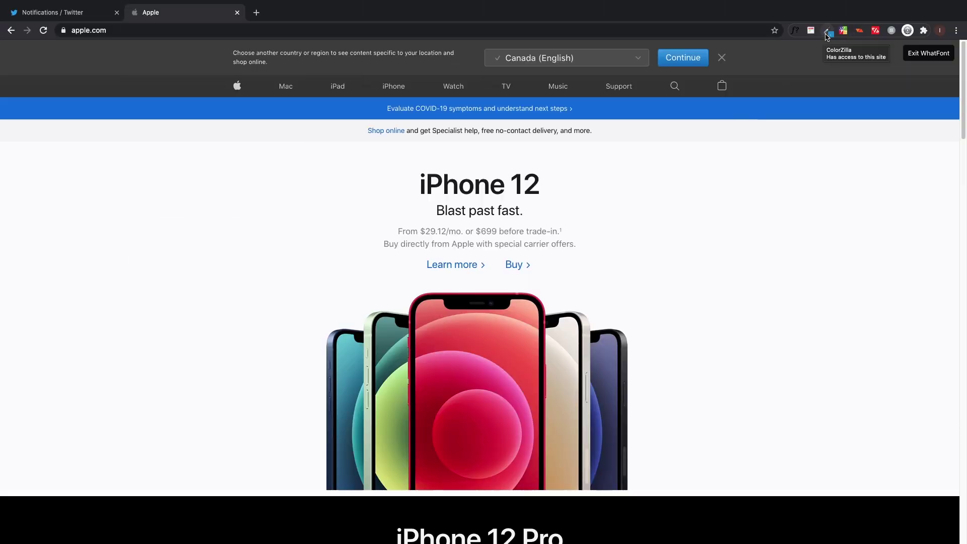
Sample coral #FCA287 from the red iPhone image with ColorZilla and turn off WhatFont.
{"action": "left_click", "coordinate": [826, 32]}
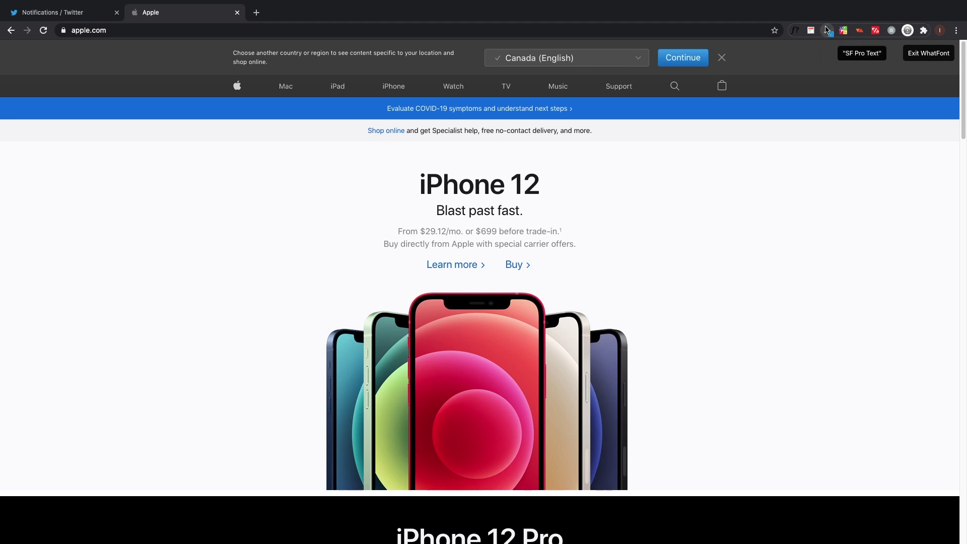
{"action": "left_click", "coordinate": [809, 47]}
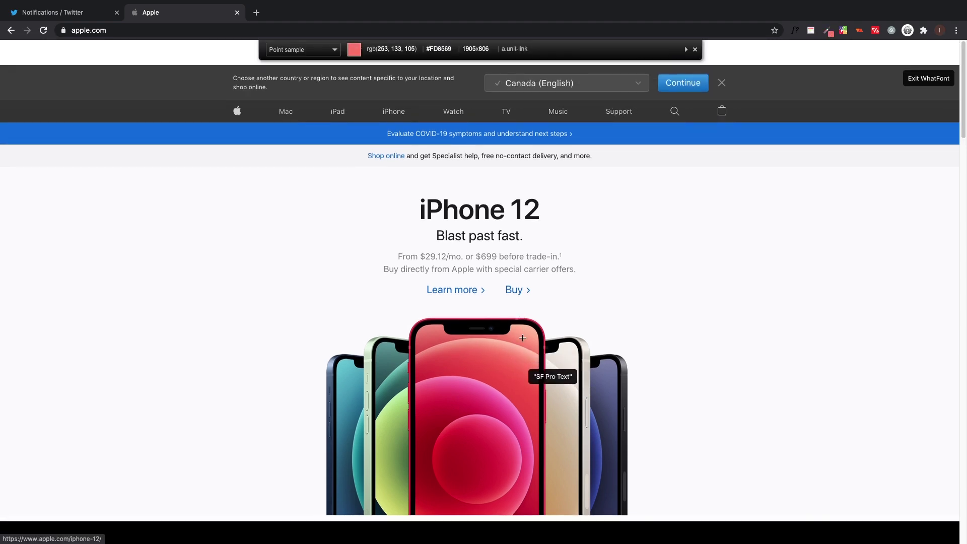
{"action": "left_click", "coordinate": [522, 337]}
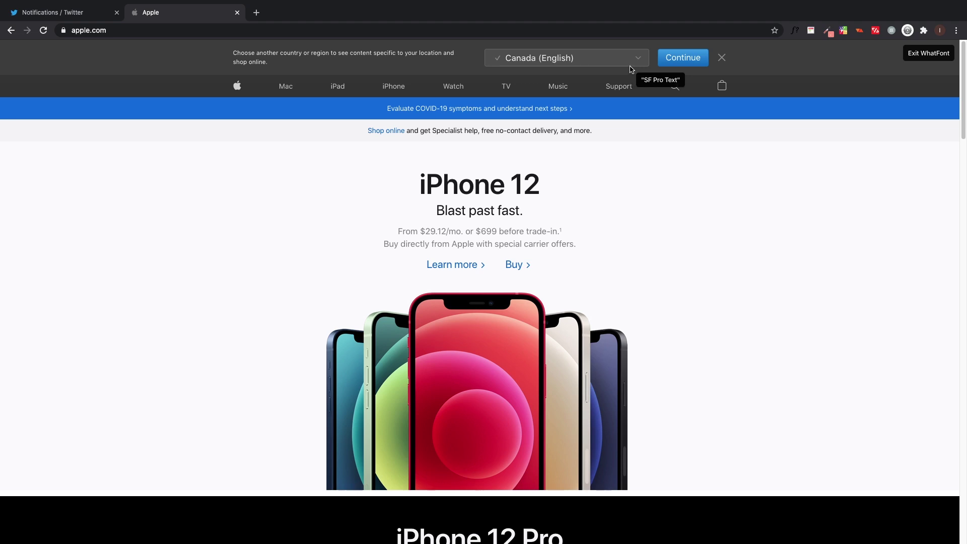
{"action": "key", "text": "Escape"}
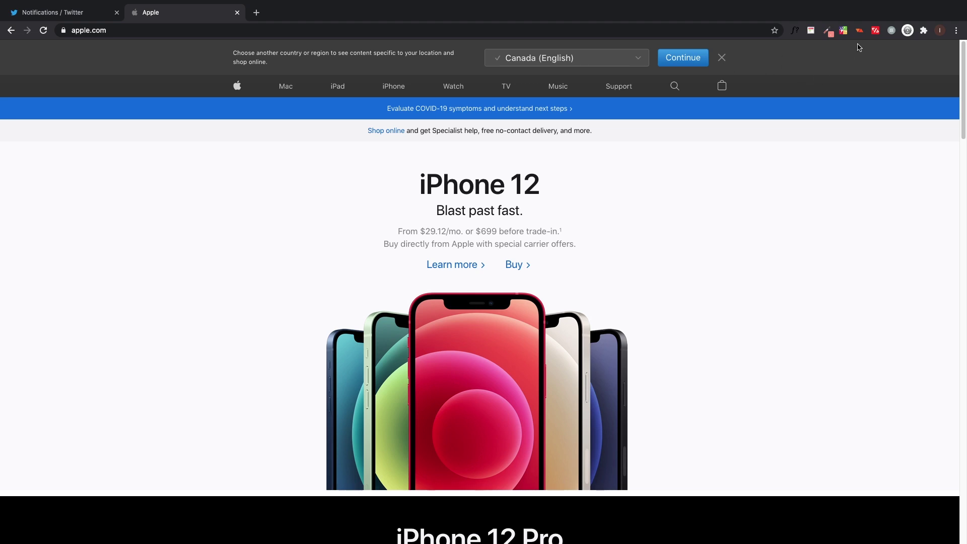
{"action": "left_click", "coordinate": [828, 35]}
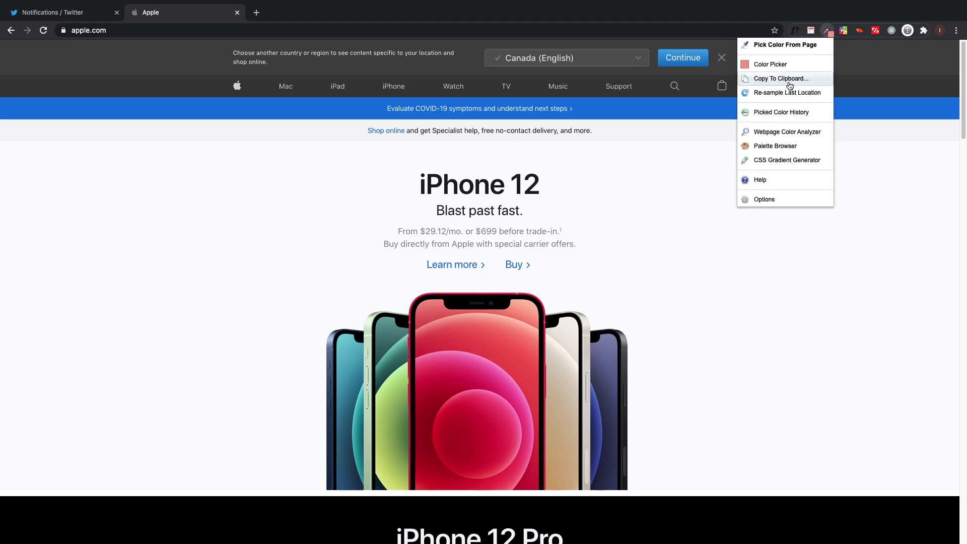
Adjust the sampled colour to a more saturated coral #FF7954 (rgb 255, 121, 84) and save it.
{"action": "left_click", "coordinate": [785, 67]}
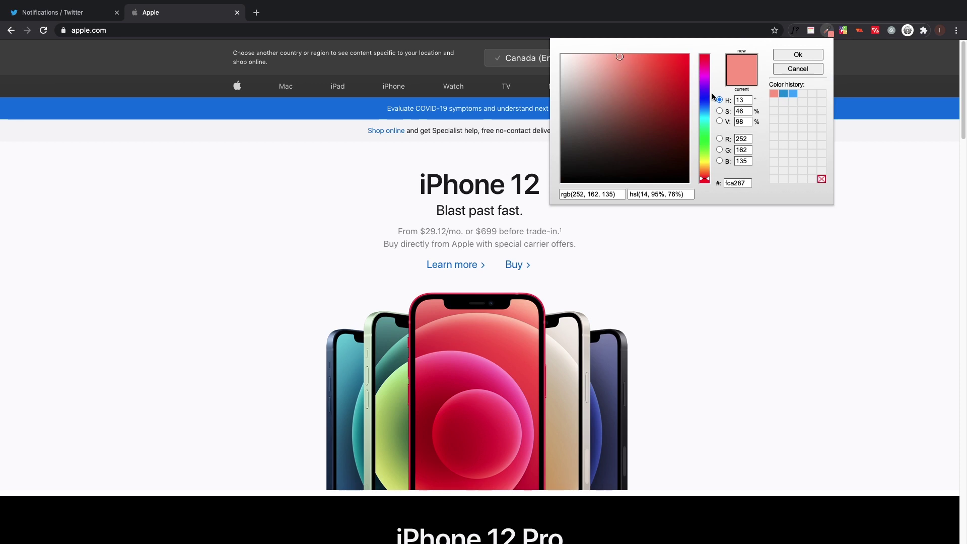
{"action": "left_click", "coordinate": [620, 55]}
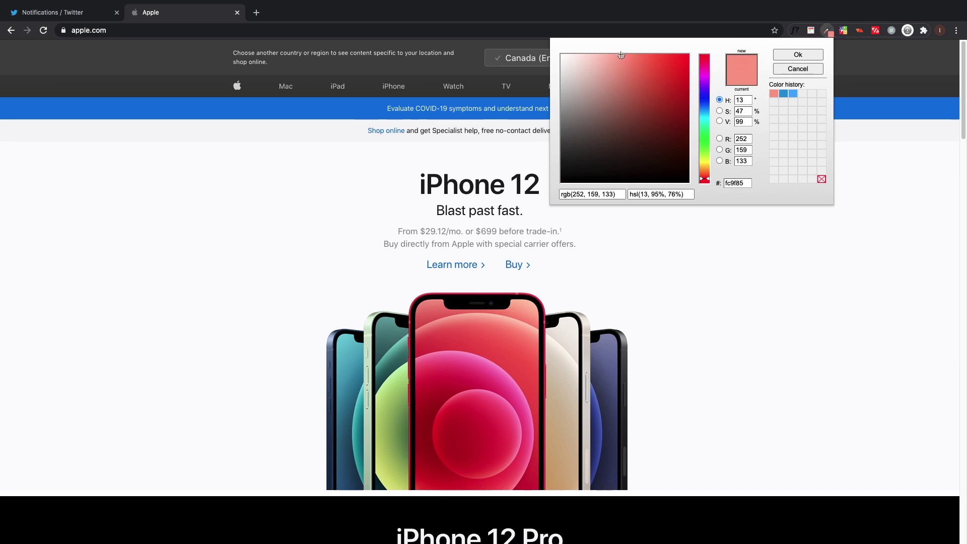
{"action": "left_click_drag", "start_coordinate": [621, 54], "coordinate": [647, 43]}
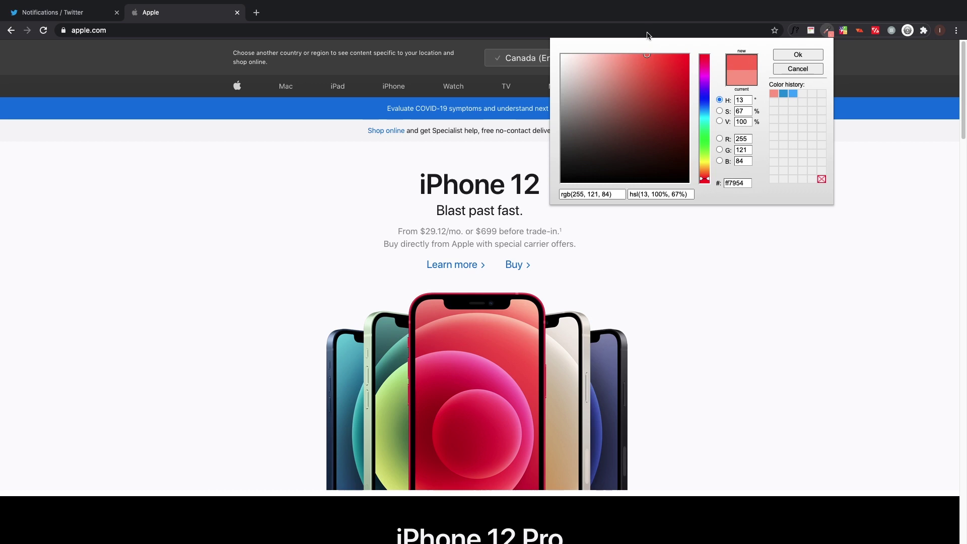
{"action": "left_click", "coordinate": [779, 56]}
{"action": "left_click", "coordinate": [786, 65]}
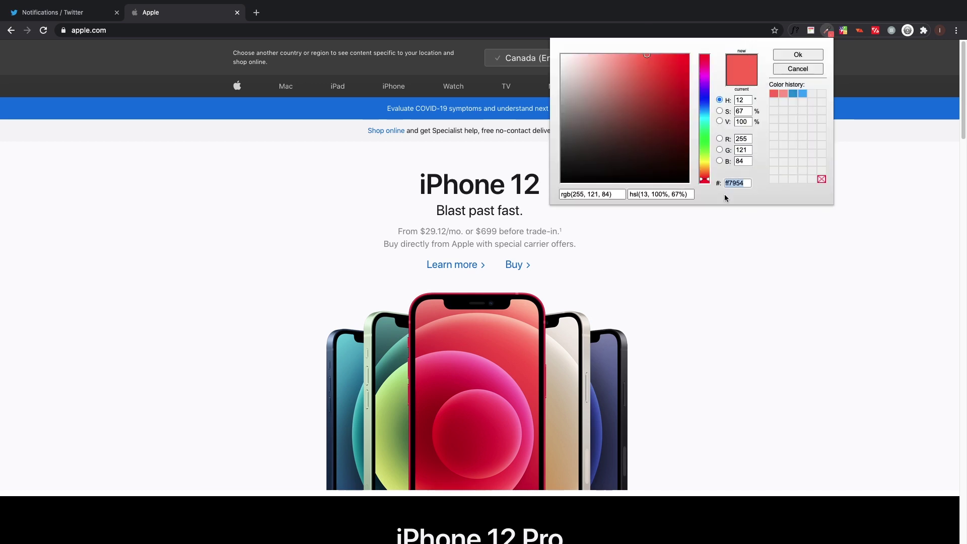
{"action": "key", "text": "Escape"}
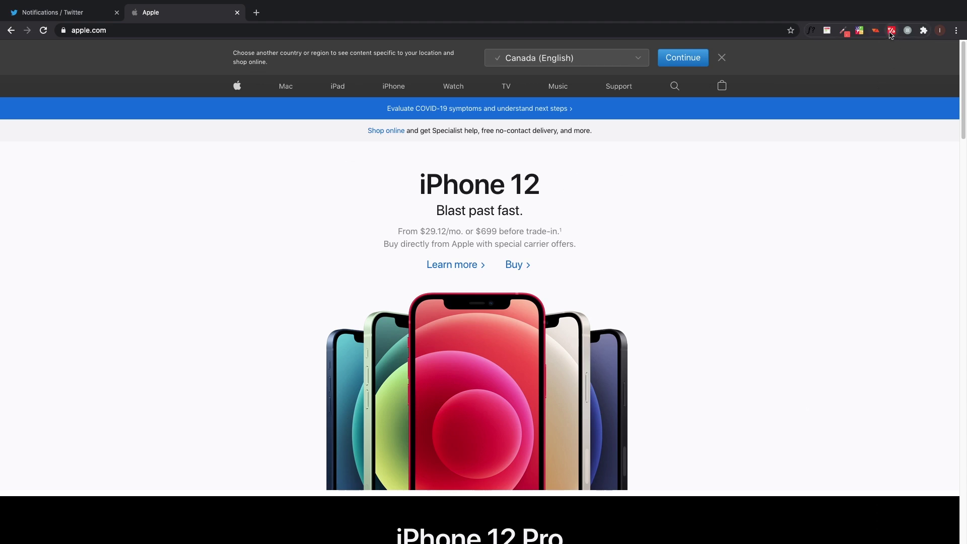
Check apple.com with WhatRuns, which lists D3, Moment JS and Angular JS, then close the popup.
{"action": "left_click", "coordinate": [891, 32]}
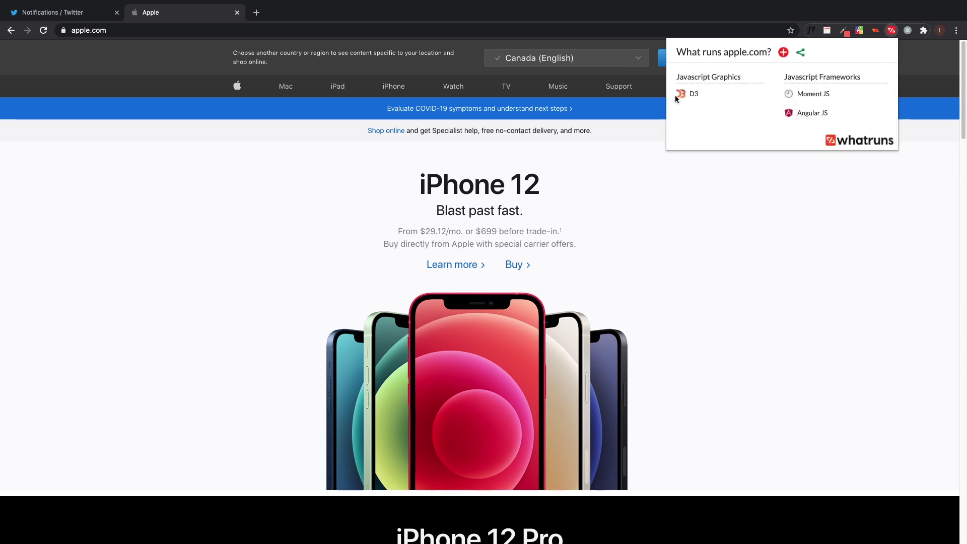
{"action": "mouse_move", "coordinate": [825, 117]}
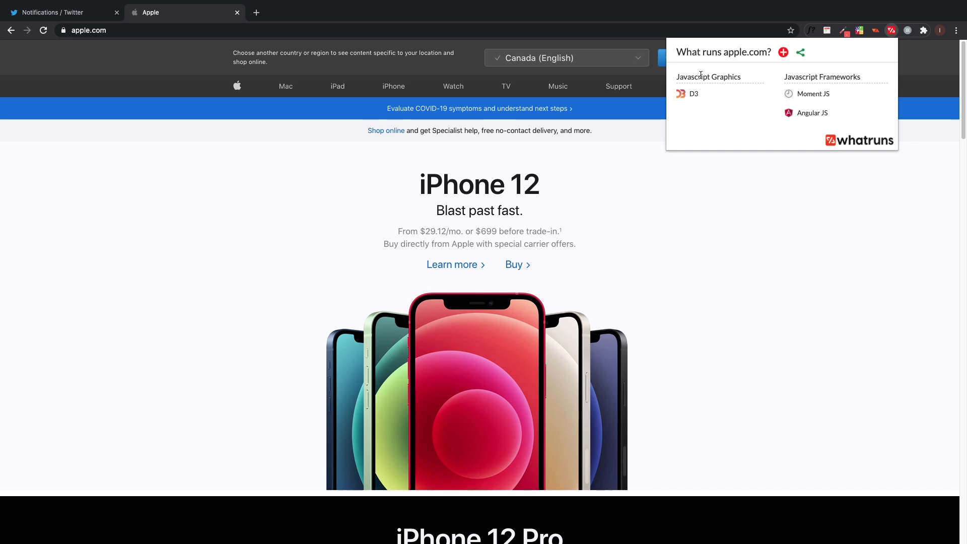
{"action": "mouse_move", "coordinate": [689, 101]}
{"action": "left_click", "coordinate": [712, 248]}
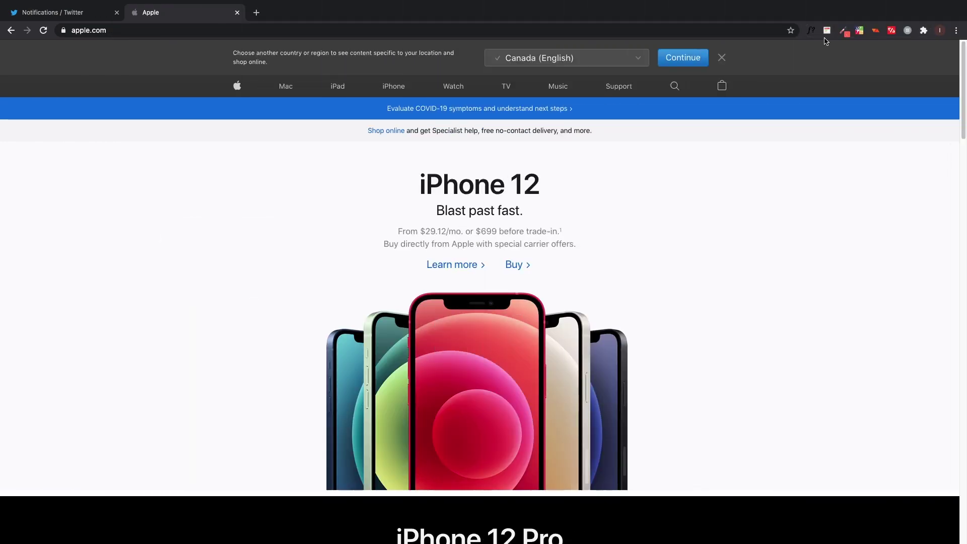
Inspect element styles with CSSViewer (banner: SF Pro Text 17px, #0066CC), then open the iPhone 12 page.
{"action": "left_click", "coordinate": [826, 30]}
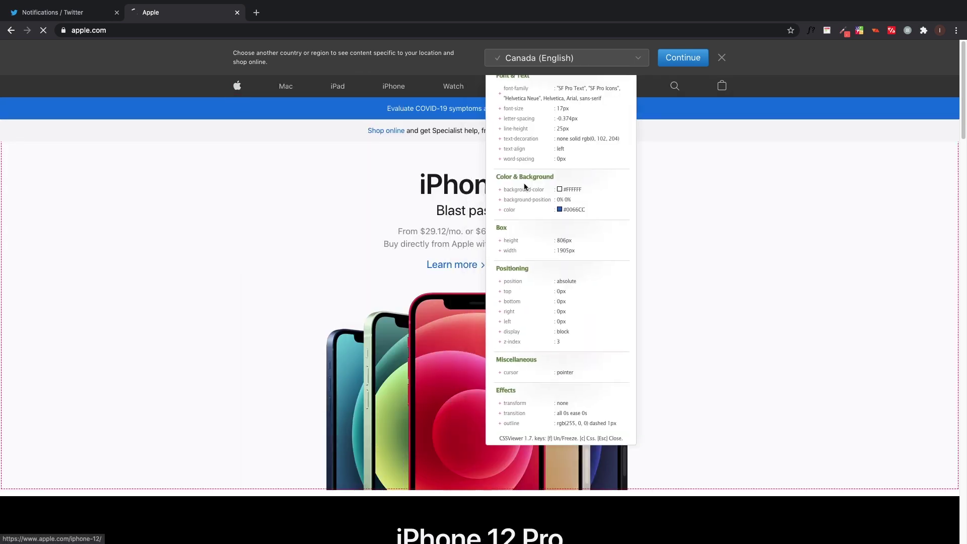
{"action": "left_click", "coordinate": [467, 189]}
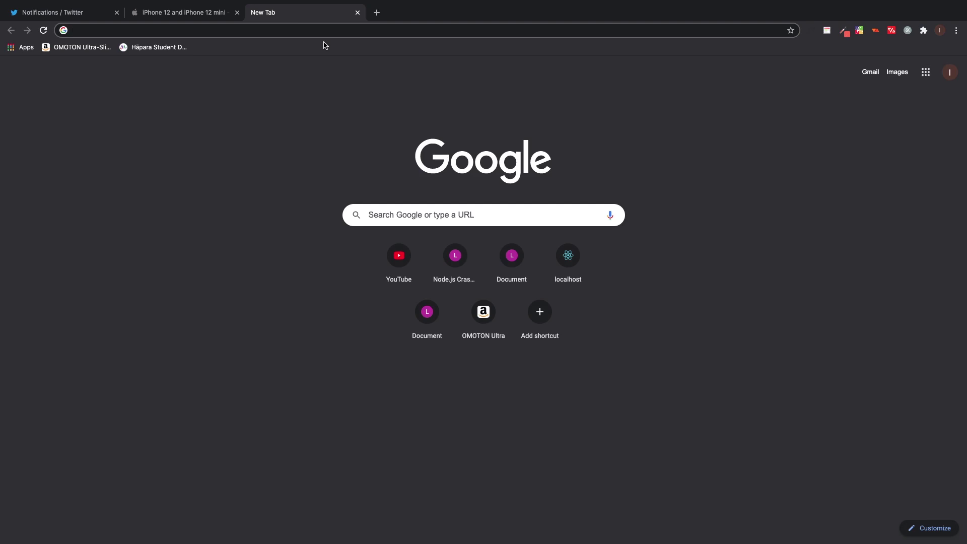
Search Google for 'Semi circle in css' and look through the results.
{"action": "type", "text": "Semi circle in css"}
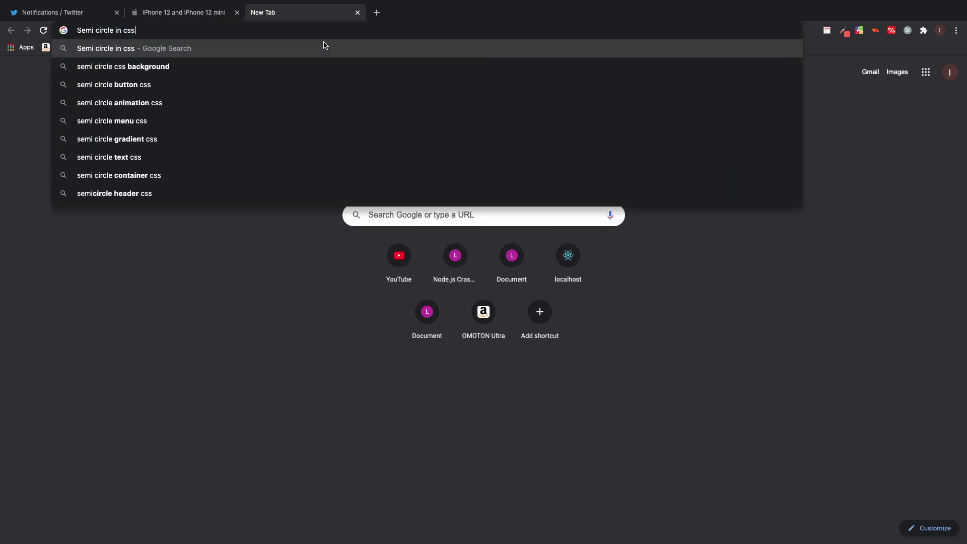
{"action": "key", "text": "Return"}
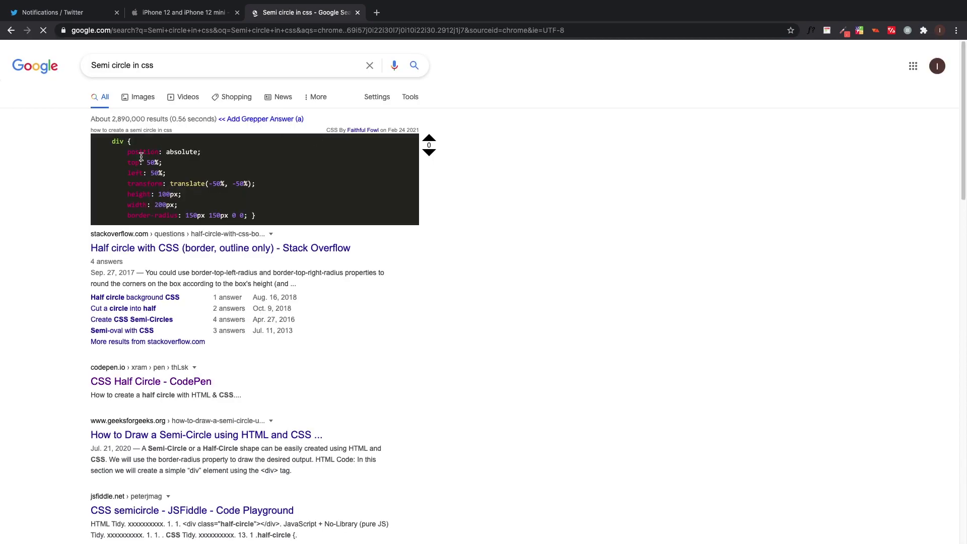
{"action": "scroll", "coordinate": [278, 184], "scroll_direction": "down", "scroll_amount": 2}
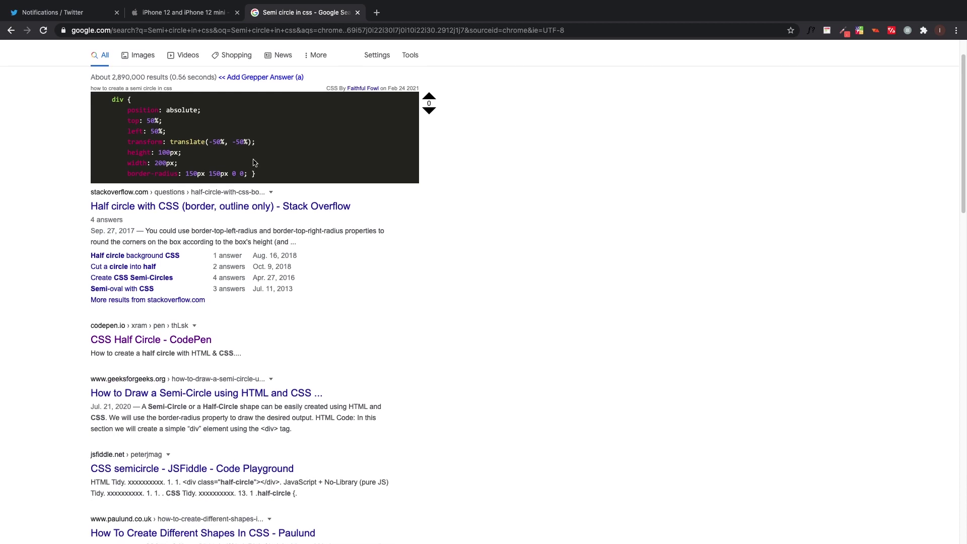
{"action": "scroll", "coordinate": [141, 134], "scroll_direction": "down", "scroll_amount": 1}
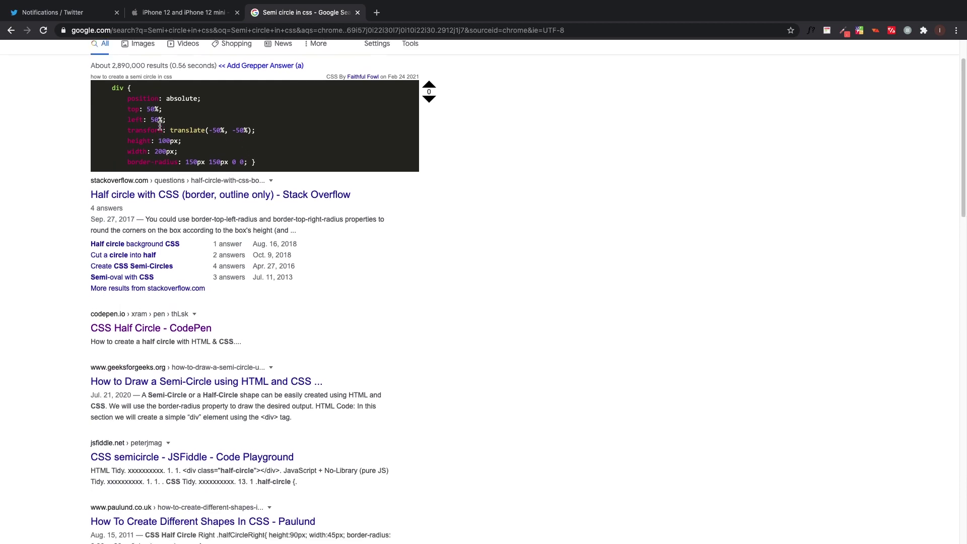
{"action": "scroll", "coordinate": [291, 147], "scroll_direction": "up", "scroll_amount": 1}
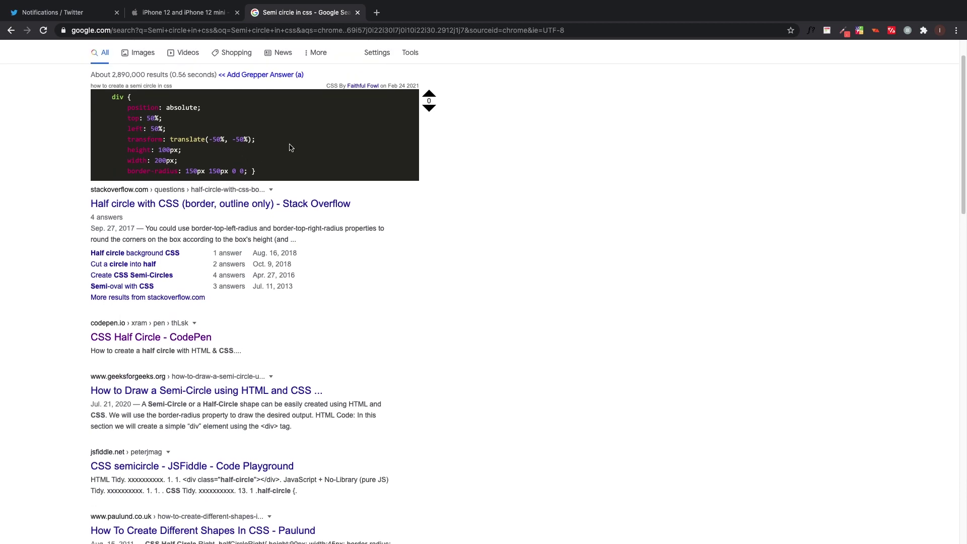
{"action": "scroll", "coordinate": [285, 88], "scroll_direction": "up", "scroll_amount": 1}
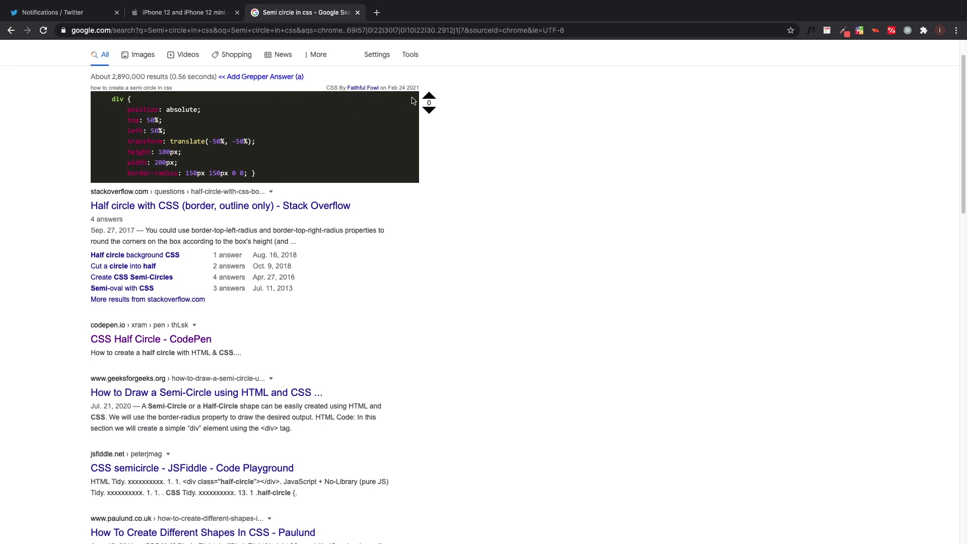
Upvote the Grepper semicircle CSS answer and close the search tab.
{"action": "left_click", "coordinate": [429, 95]}
{"action": "scroll", "coordinate": [439, 150], "scroll_direction": "up", "scroll_amount": 3}
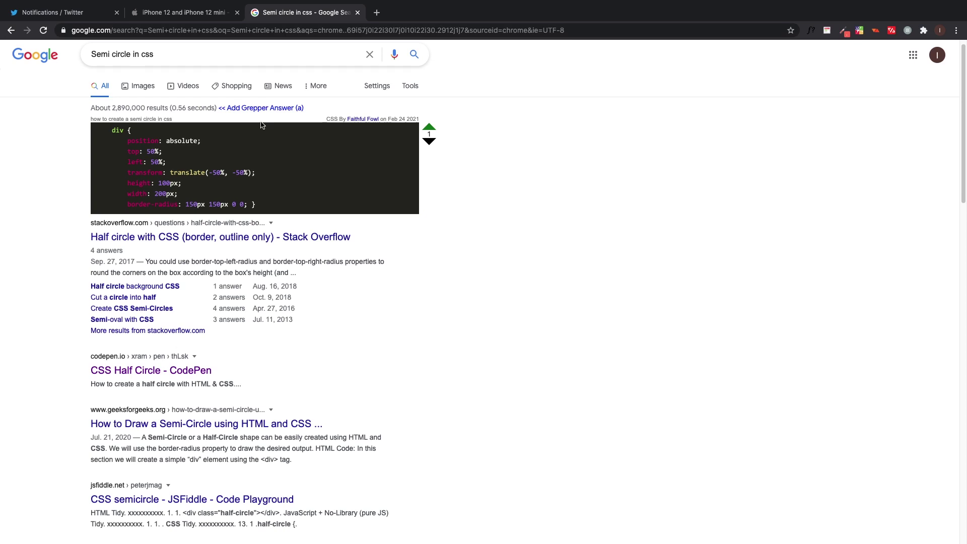
{"action": "key", "text": "super+w"}
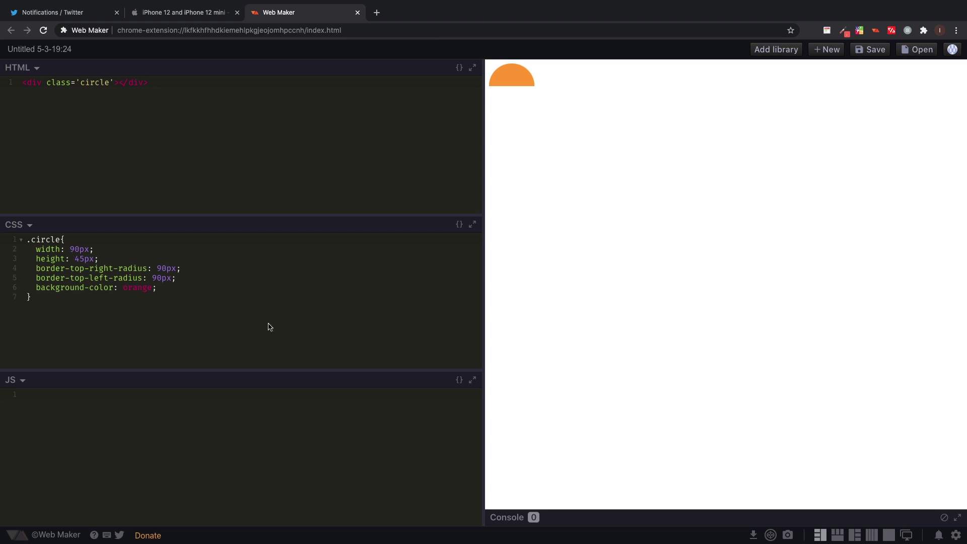
Change the Web Maker semicircle's background from orange to violet, then return to the Twitter tab.
{"action": "left_click", "coordinate": [111, 289]}
{"action": "double_click", "coordinate": [129, 288]}
{"action": "type", "text": "blue"}
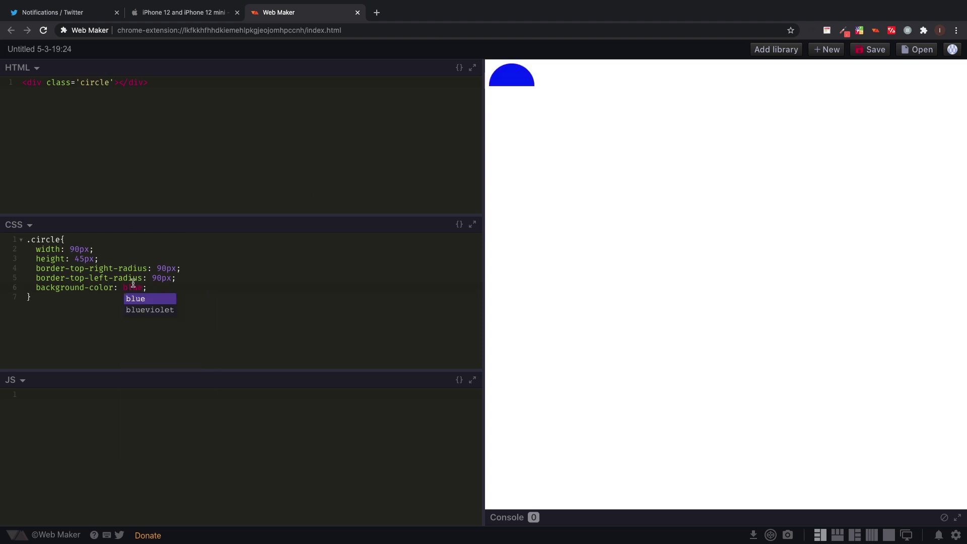
{"action": "key", "text": "BackSpace"}
{"action": "key", "text": "BackSpace"}
{"action": "key", "text": "BackSpace"}
{"action": "key", "text": "BackSpace"}
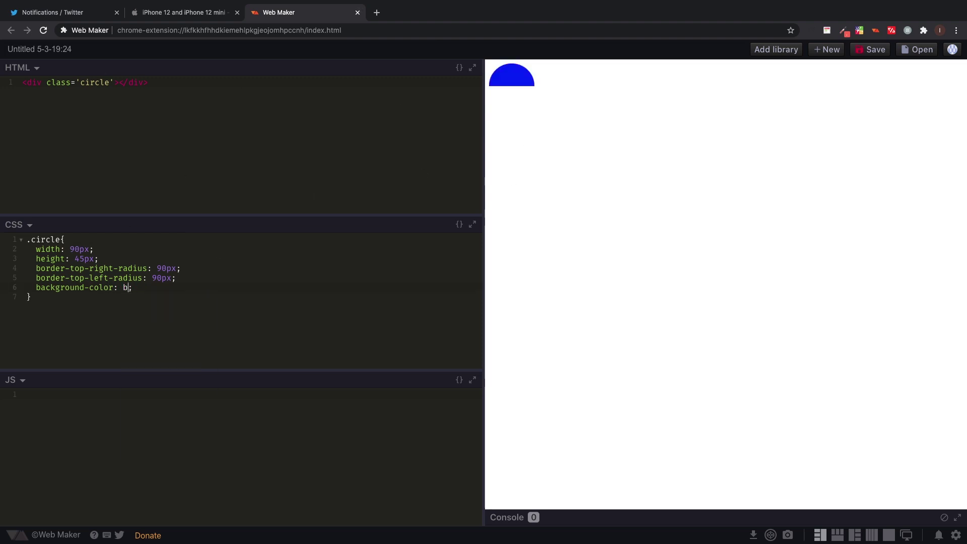
{"action": "type", "text": "violet"}
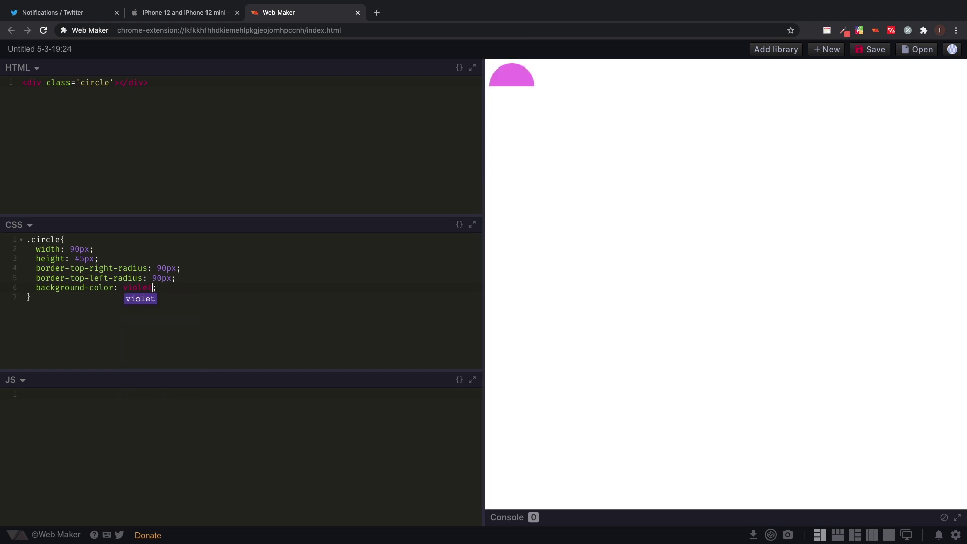
{"action": "left_click", "coordinate": [275, 295]}
{"action": "key", "text": "ctrl+Tab"}
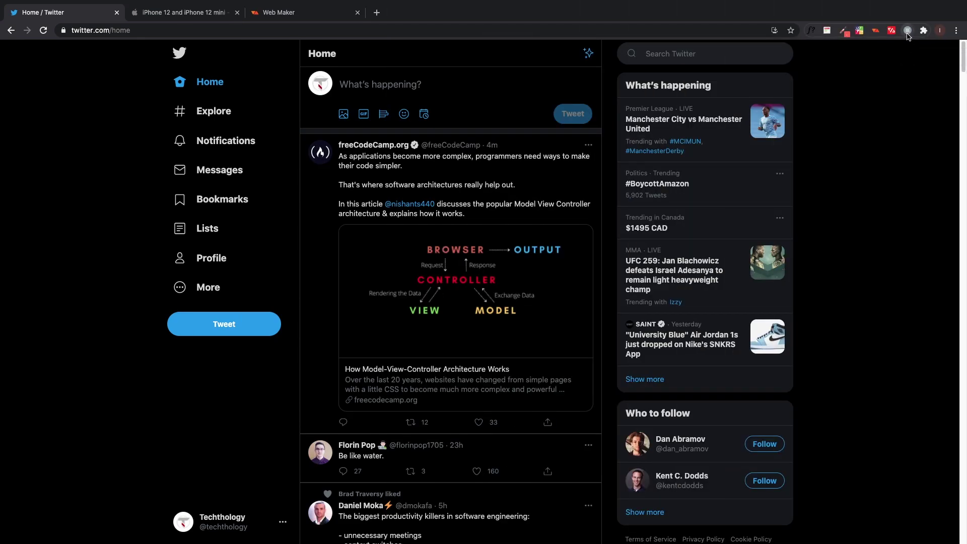
Delete Amino's existing custom CSS for twitter.com/home and copy the Home heading's h2.css-4rbku5 selector.
{"action": "left_click", "coordinate": [908, 30]}
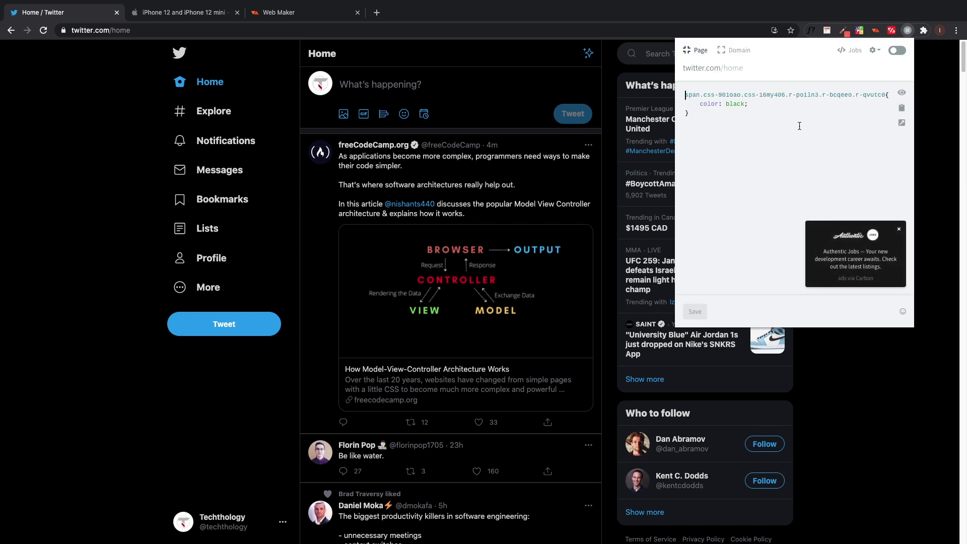
{"action": "left_click_drag", "start_coordinate": [797, 121], "coordinate": [487, 39]}
{"action": "key", "text": "BackSpace"}
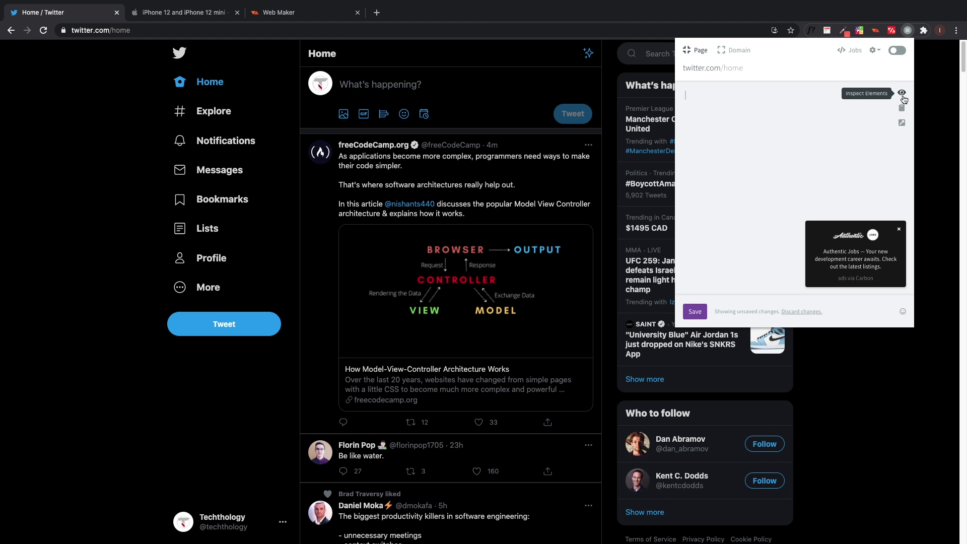
{"action": "left_click", "coordinate": [901, 94]}
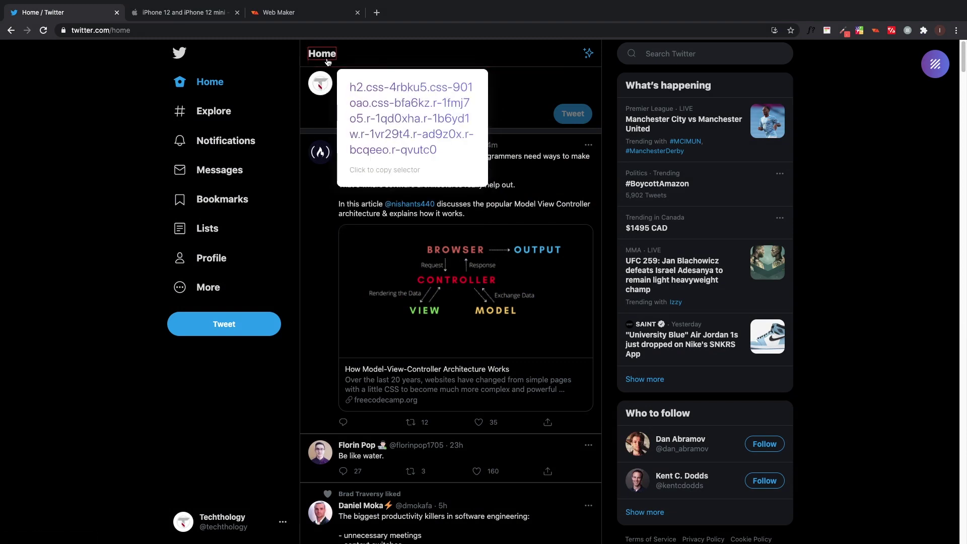
{"action": "left_click", "coordinate": [326, 62]}
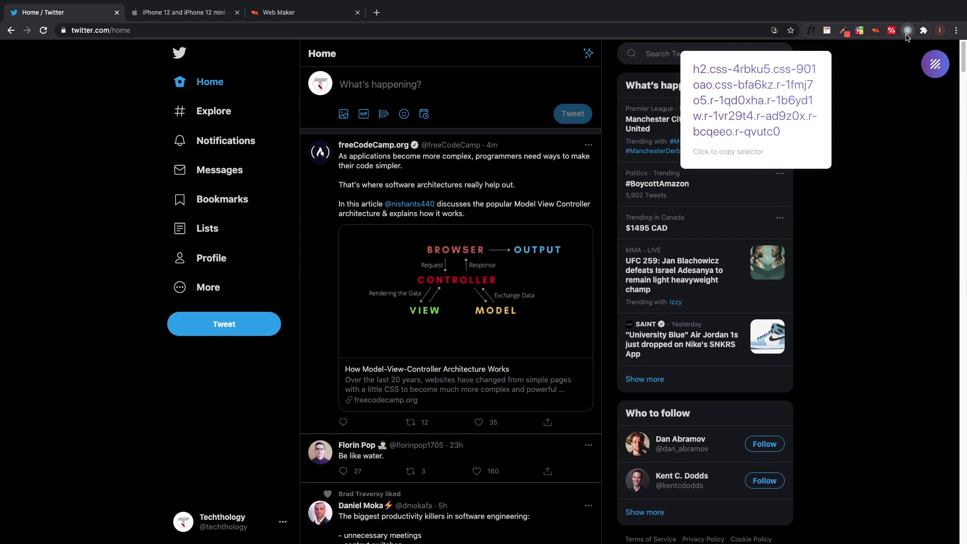
Save and enable an Amino rule giving h2.css-4rbku5 color: orange, then close the editor.
{"action": "left_click", "coordinate": [773, 95]}
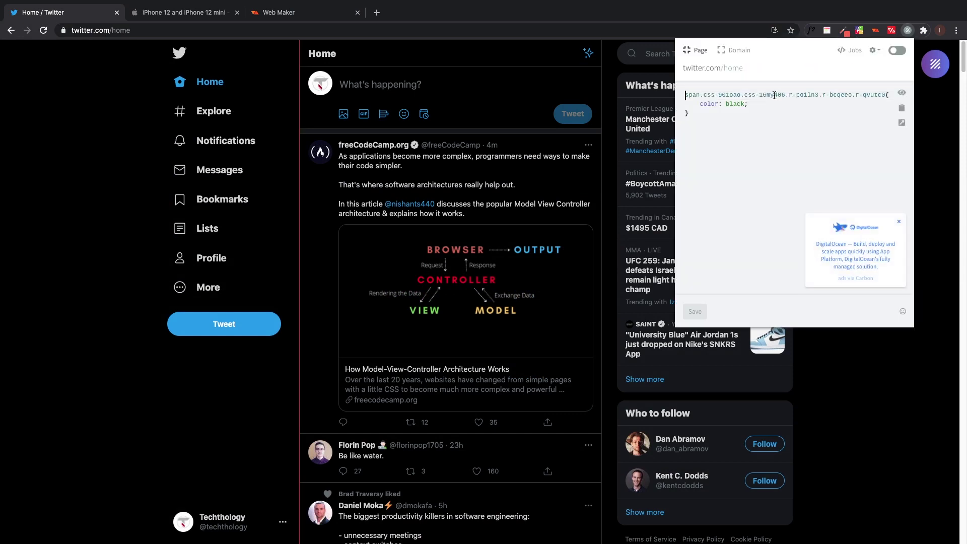
{"action": "key", "text": "ctrl+a"}
{"action": "key", "text": "ctrl+v"}
{"action": "type", "text": "{"}
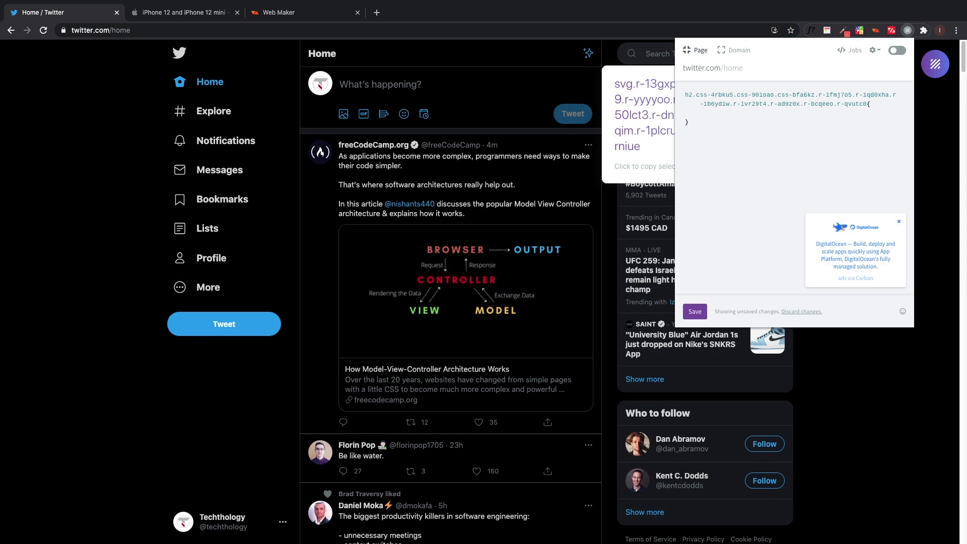
{"action": "type", "text": "col"}
{"action": "key", "text": "Return"}
{"action": "type", "text": "orange;"}
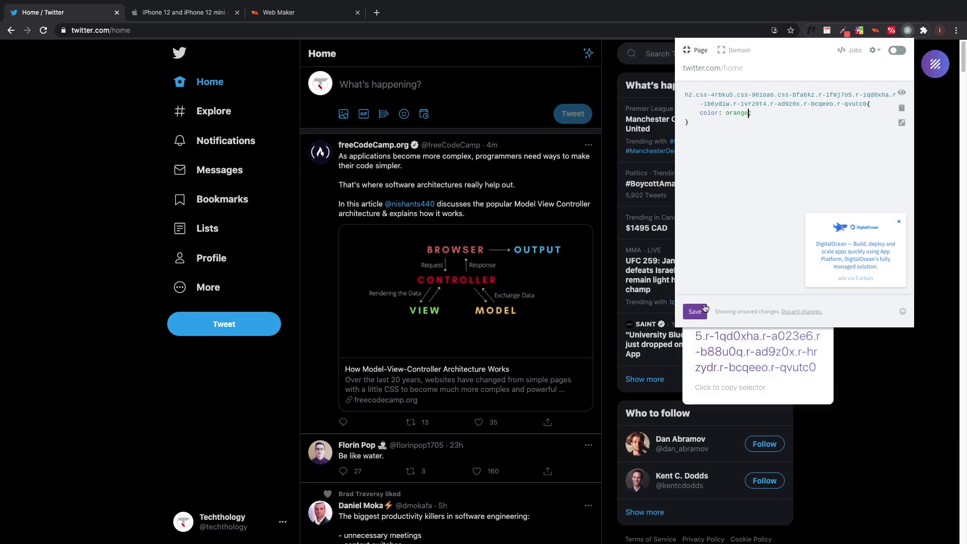
{"action": "left_click", "coordinate": [695, 312]}
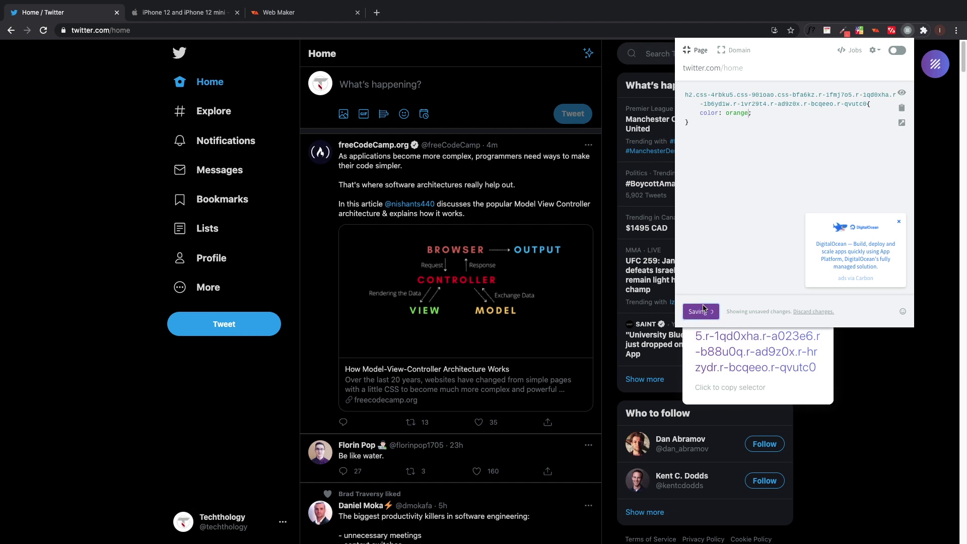
{"action": "left_click", "coordinate": [895, 50]}
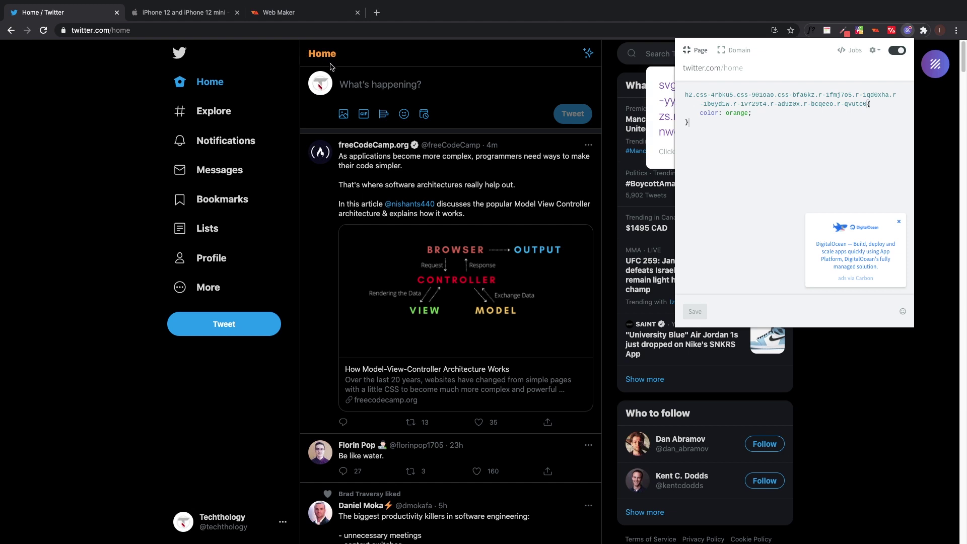
{"action": "left_click", "coordinate": [85, 63]}
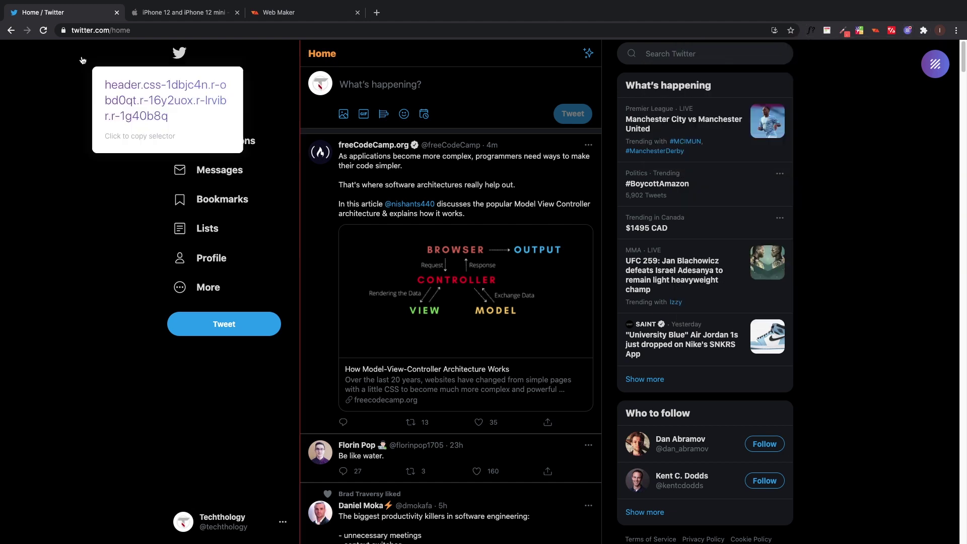